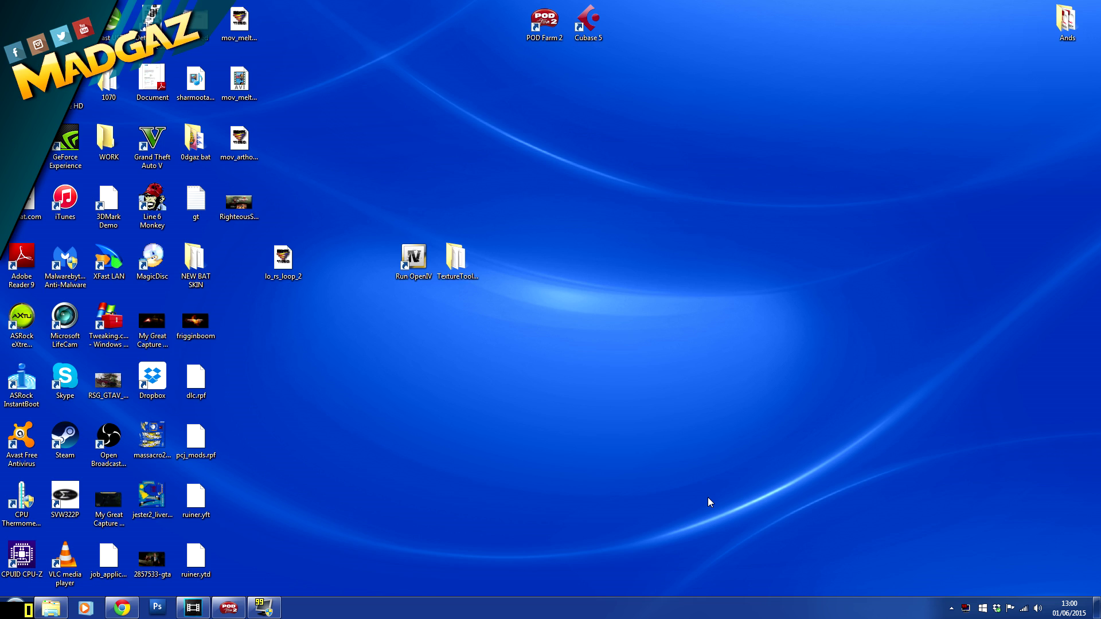
# Launch Get Windows 10 from its system tray icon to show 'How this free upgrade works'.
pyautogui.click(983, 609)
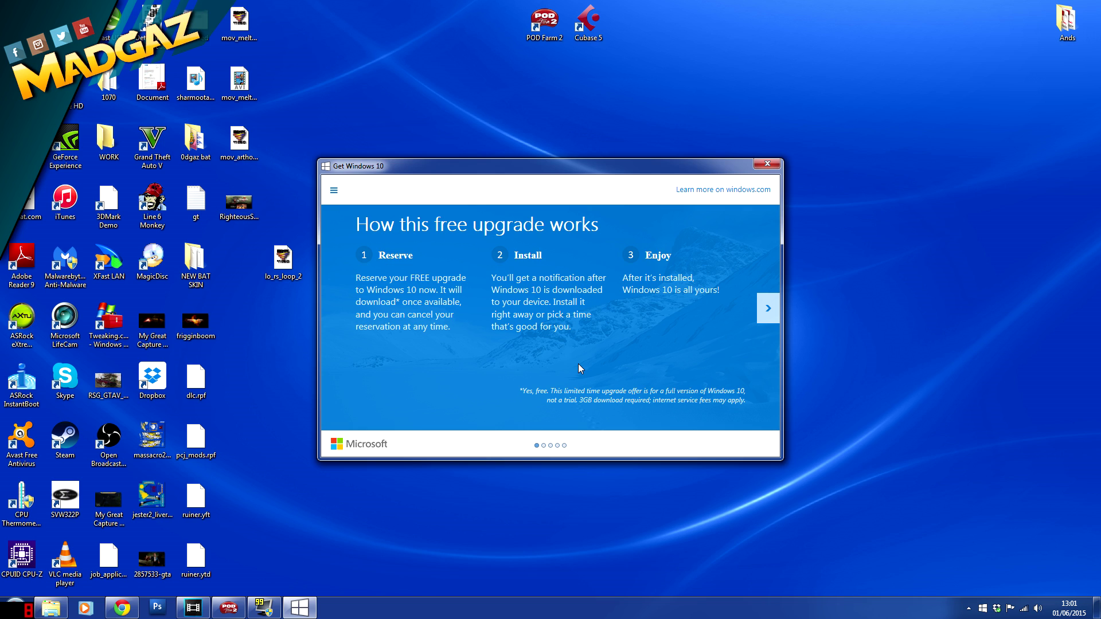
pyautogui.click(767, 308)
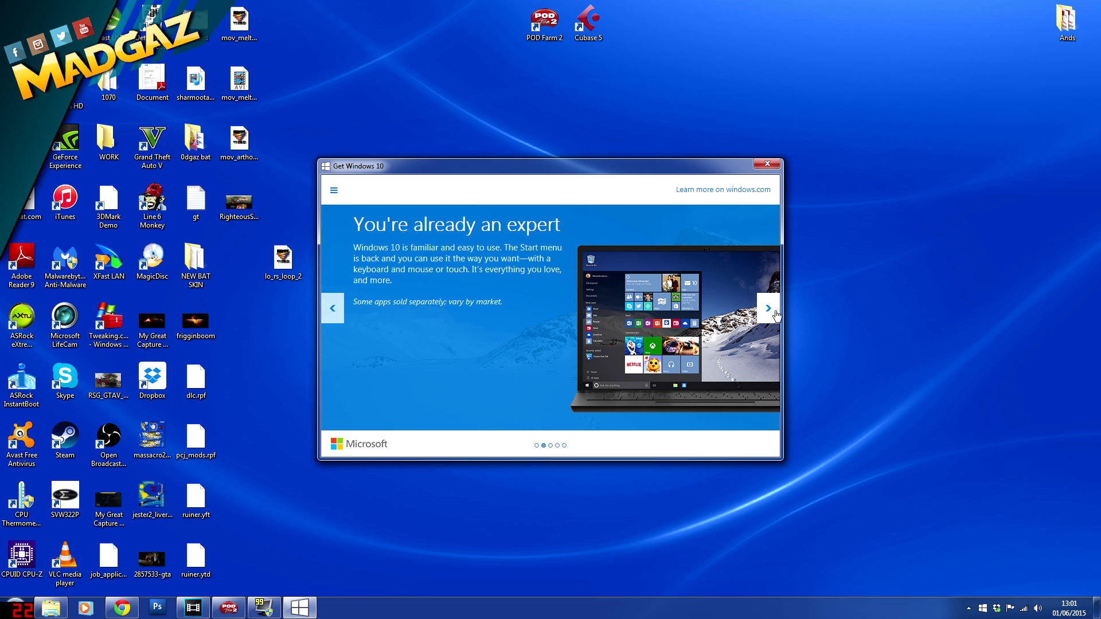
pyautogui.click(768, 308)
pyautogui.click(768, 308)
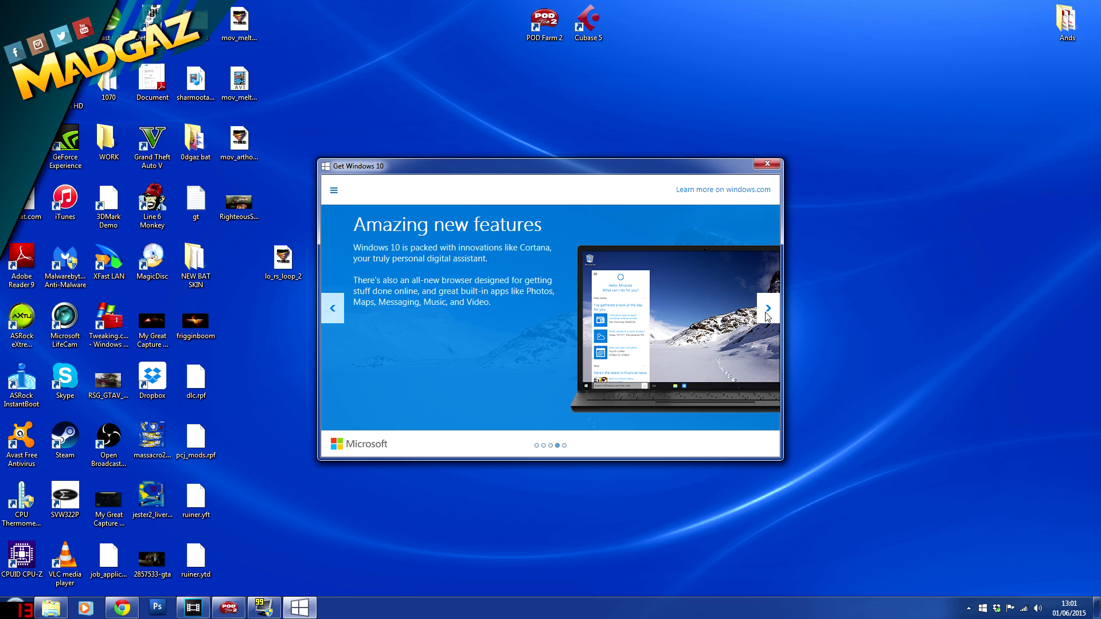
pyautogui.click(766, 314)
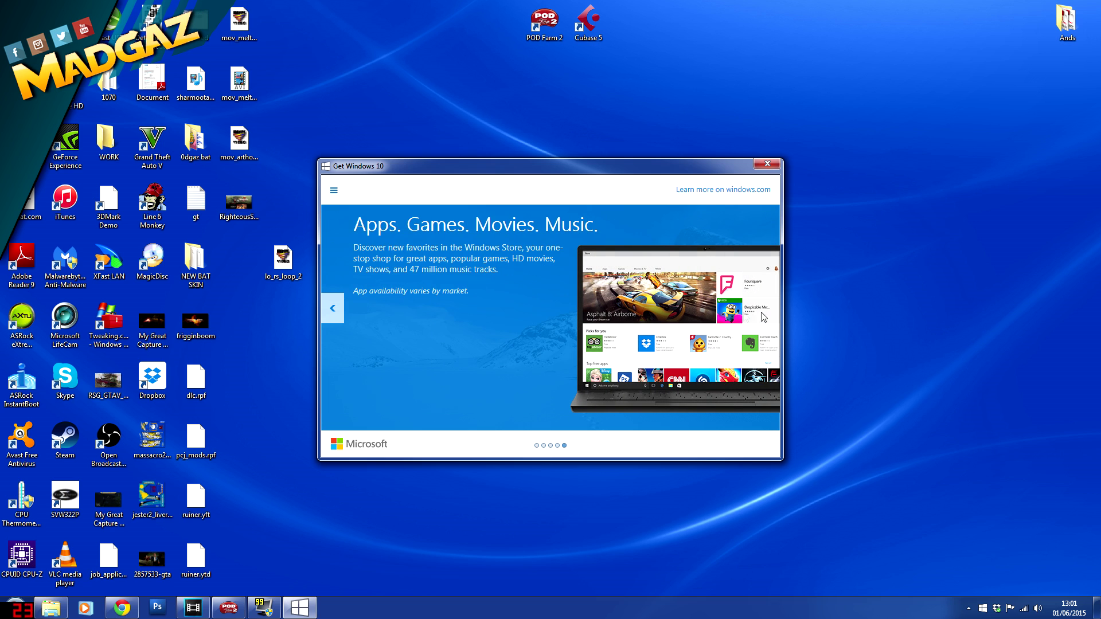
pyautogui.click(328, 313)
pyautogui.click(331, 311)
pyautogui.click(335, 312)
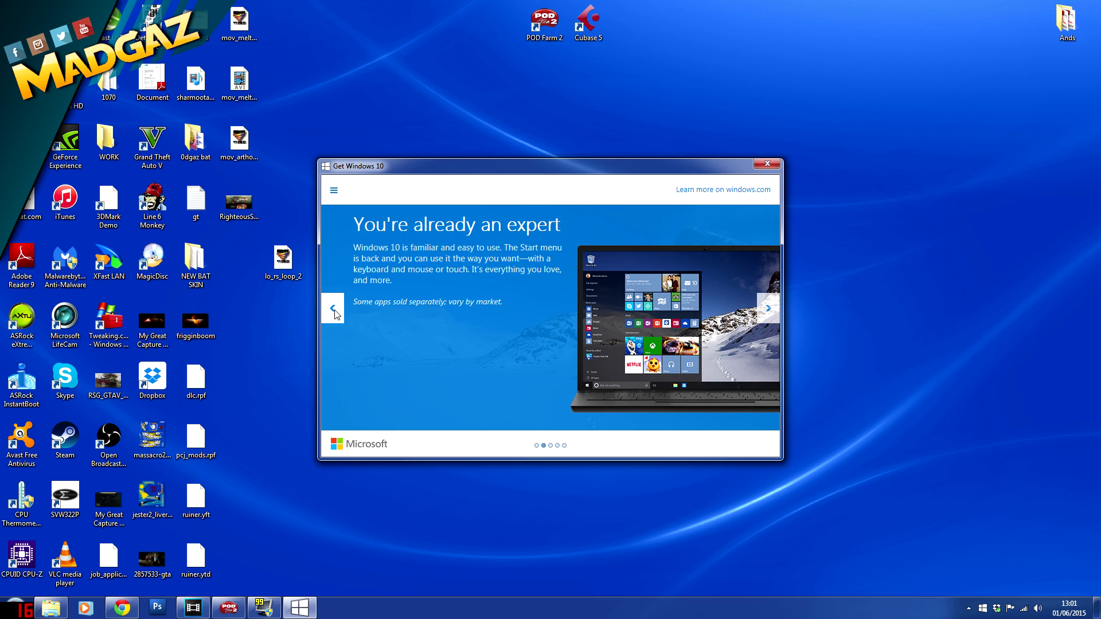
pyautogui.click(334, 310)
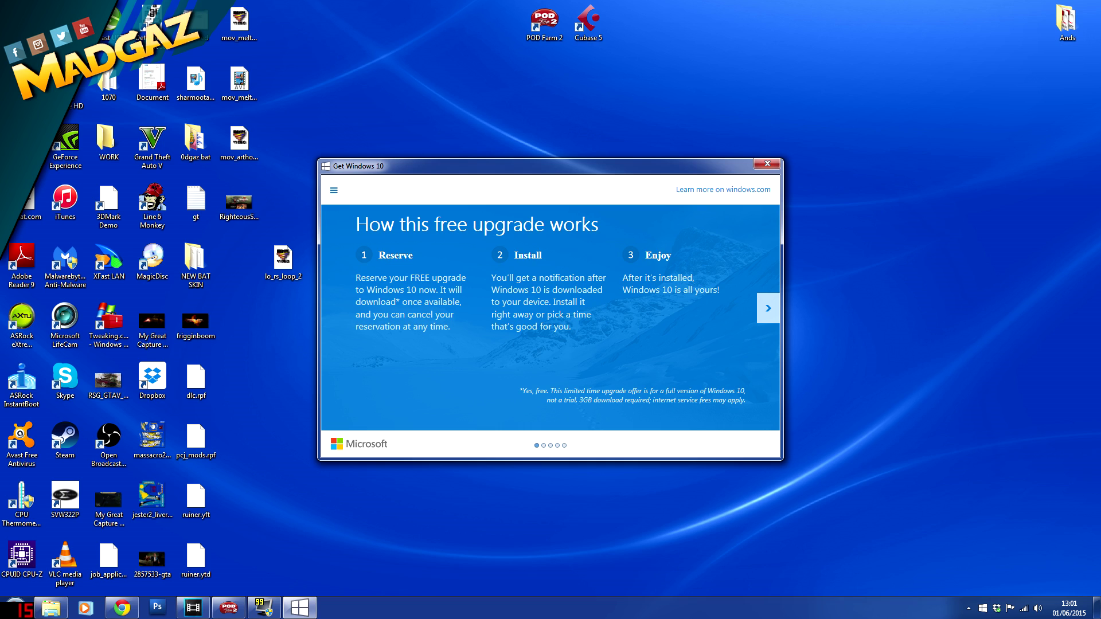